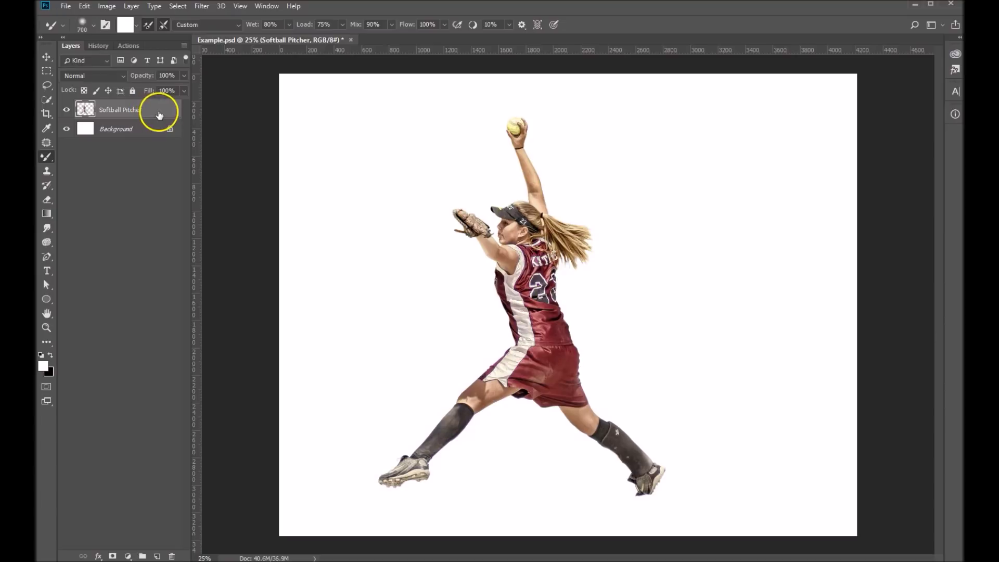
Duplicate the Softball Pitcher layer to create a Softball Pitcher copy above it.
left_click_drag(157, 110, 157, 555)
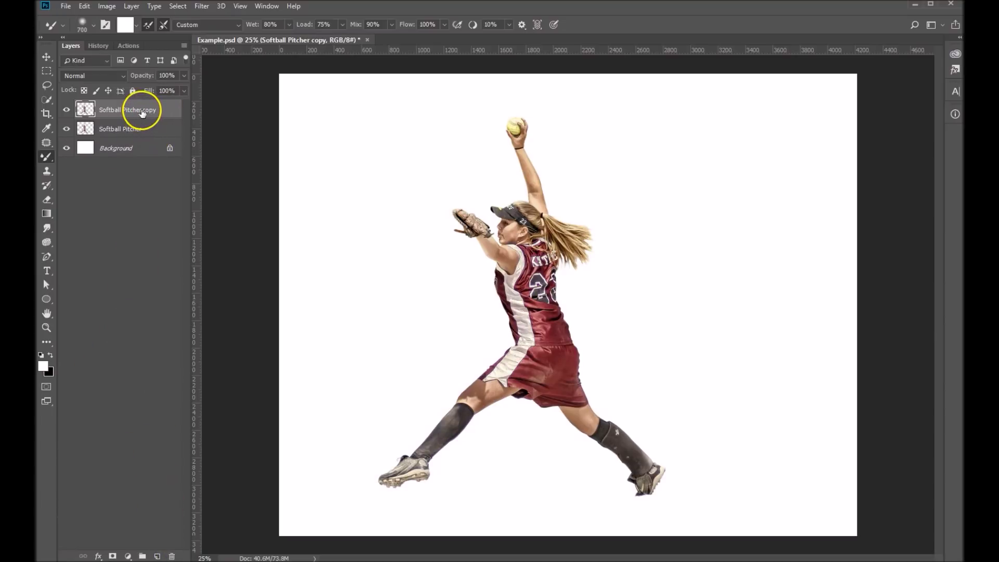
Launch Filter > Liquify on the Softball Pitcher copy layer.
left_click(209, 7)
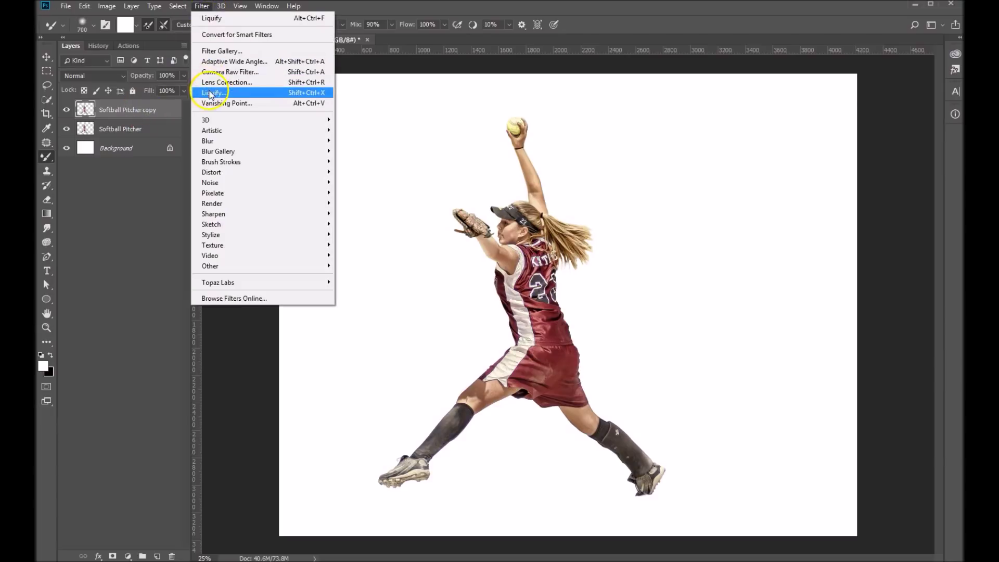
left_click(210, 93)
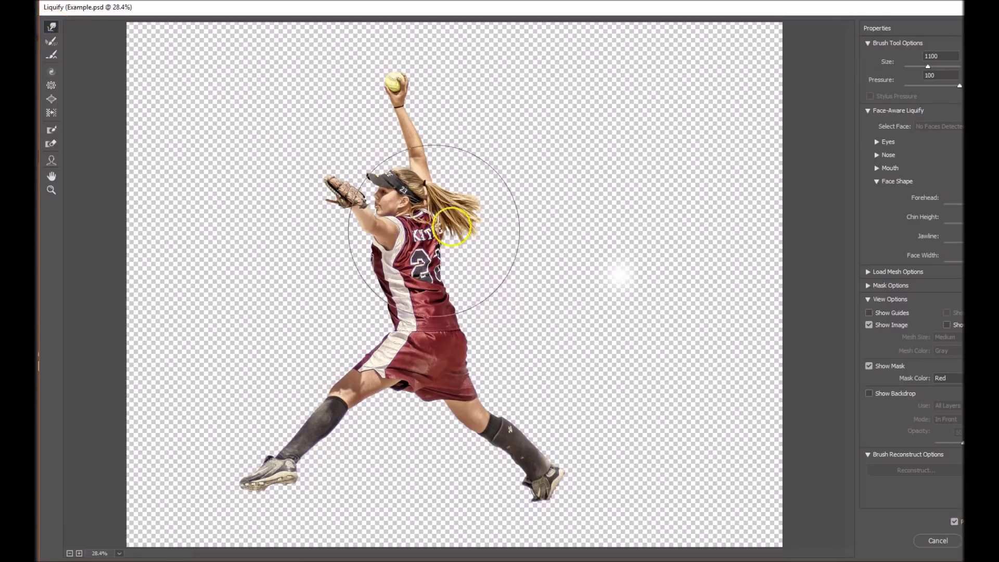
Forward-warp the jersey, hair and leg into rightward swirls across the canvas, then apply Liquify.
mouse_move(480, 275)
left_mouse_down()
mouse_move(511, 272)
mouse_move(515, 283)
mouse_move(475, 263)
mouse_move(521, 249)
mouse_move(528, 223)
mouse_move(539, 310)
mouse_move(509, 354)
mouse_move(541, 356)
mouse_move(562, 375)
mouse_move(591, 473)
mouse_move(613, 506)
mouse_move(531, 381)
mouse_move(548, 379)
mouse_move(584, 439)
mouse_move(538, 439)
mouse_move(474, 494)
mouse_move(442, 484)
mouse_move(468, 499)
mouse_move(557, 490)
left_mouse_up()
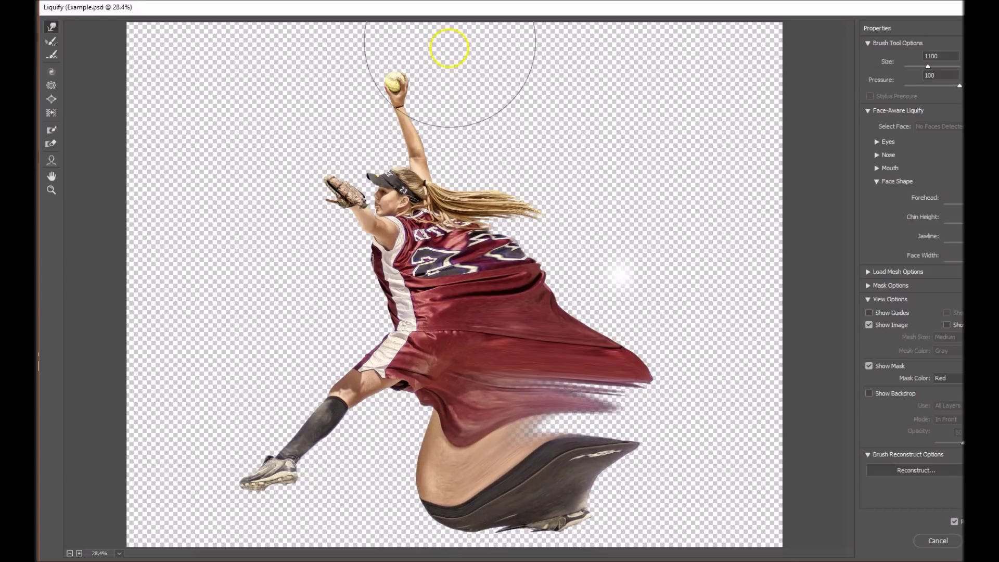
mouse_move(468, 189)
left_mouse_down()
mouse_move(512, 145)
mouse_move(489, 145)
mouse_move(510, 106)
mouse_move(484, 94)
left_mouse_up()
mouse_move(505, 222)
left_mouse_down()
mouse_move(562, 196)
mouse_move(593, 124)
mouse_move(564, 242)
mouse_move(584, 261)
mouse_move(593, 250)
mouse_move(608, 305)
mouse_move(681, 340)
mouse_move(522, 401)
mouse_move(626, 439)
mouse_move(548, 485)
mouse_move(572, 509)
mouse_move(569, 536)
mouse_move(657, 510)
mouse_move(682, 412)
mouse_move(564, 441)
left_mouse_up()
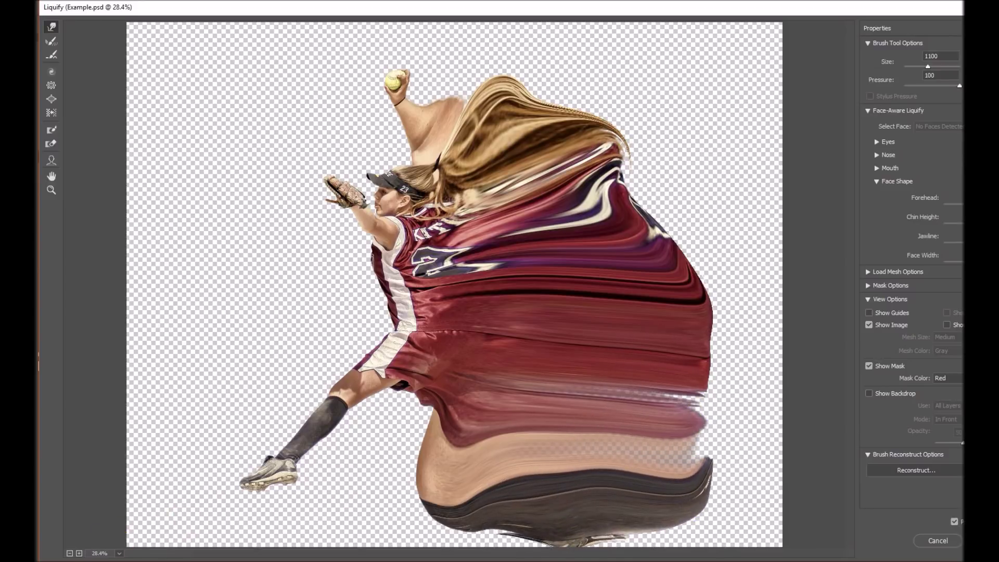
mouse_move(343, 344)
left_mouse_down()
mouse_move(309, 207)
mouse_move(271, 200)
mouse_move(356, 193)
mouse_move(394, 202)
mouse_move(331, 109)
mouse_move(258, 102)
mouse_move(166, 143)
mouse_move(159, 164)
mouse_move(208, 345)
left_mouse_up()
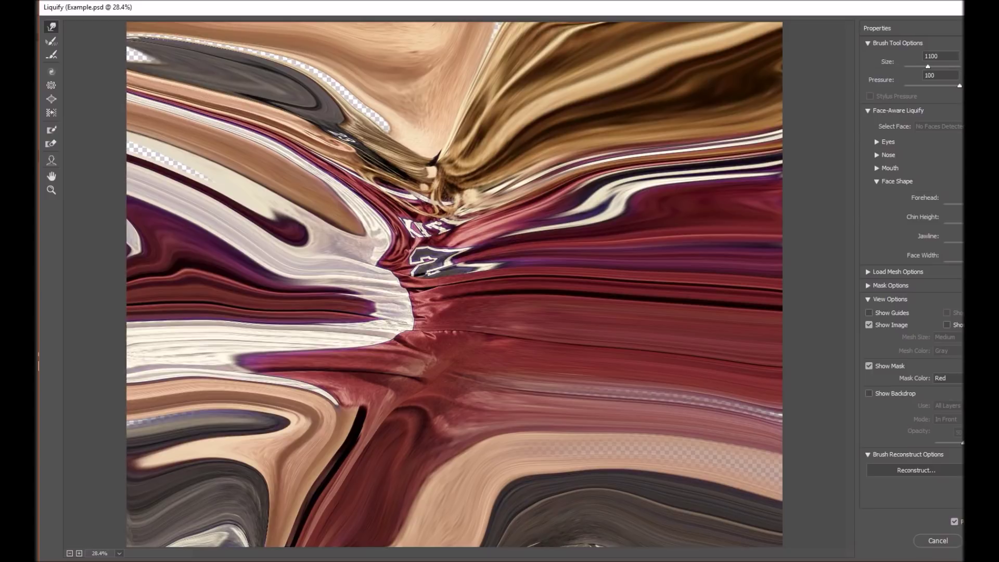
key("Return")
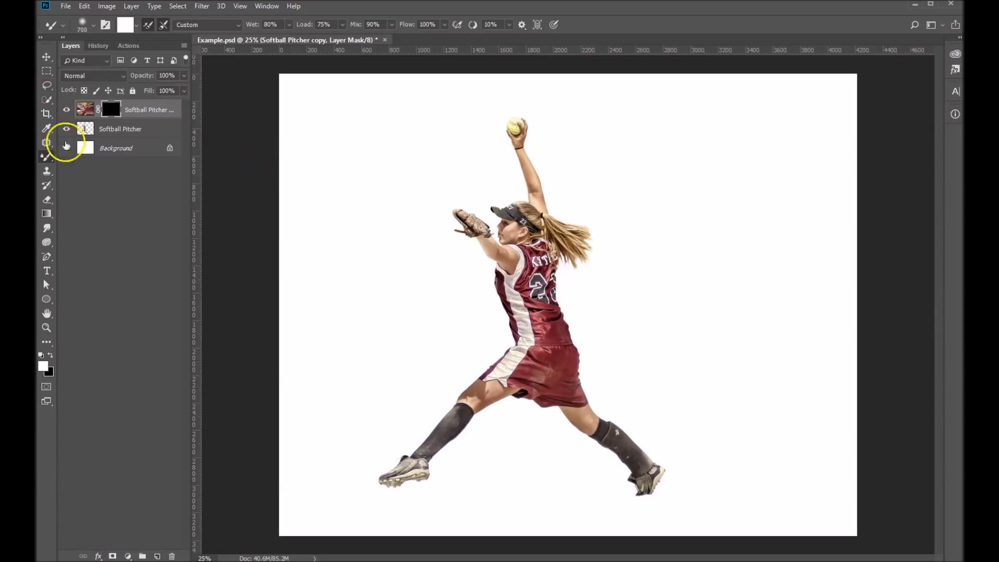
Add a black layer mask to the warped copy and target that mask.
left_click(102, 120)
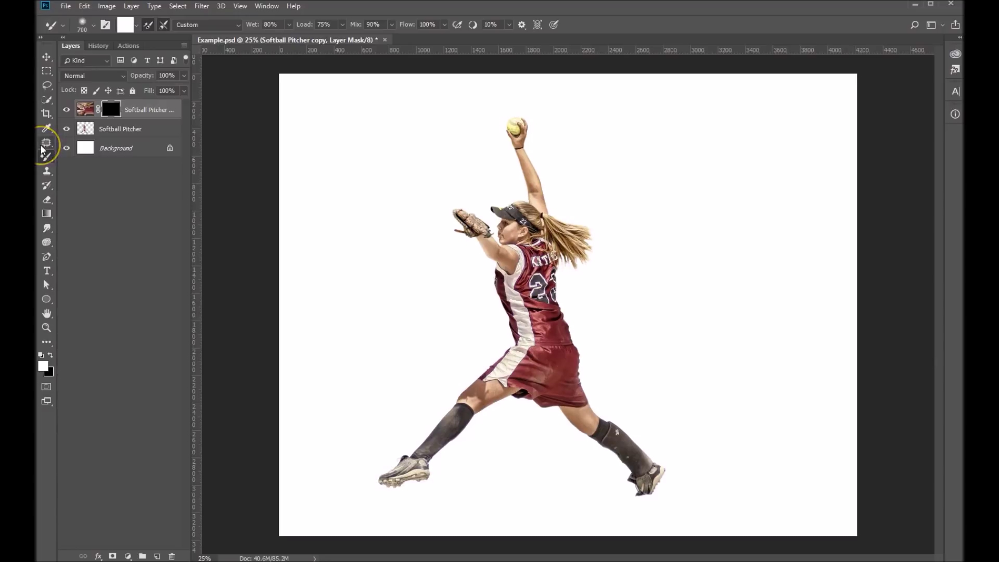
left_click(109, 108)
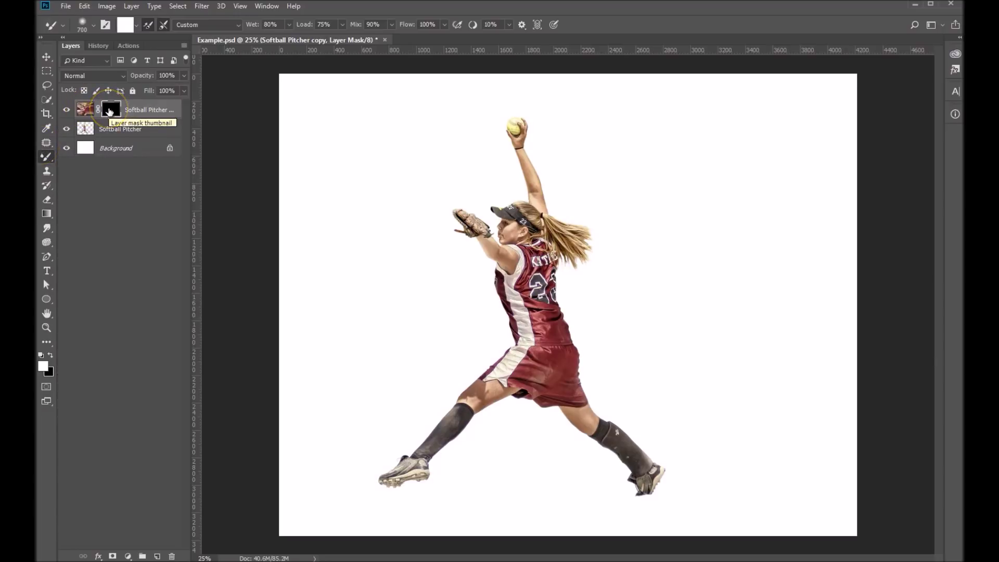
Choose the ASHE Dispersion Large Particles brush at 300 px from the ASHE - Dispersion folder.
left_click(94, 25)
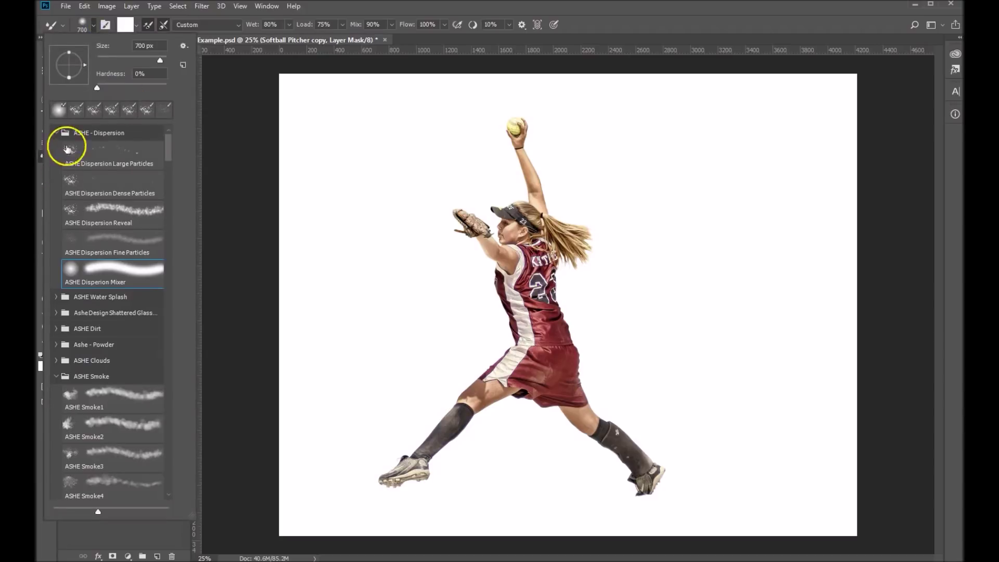
left_click(55, 133)
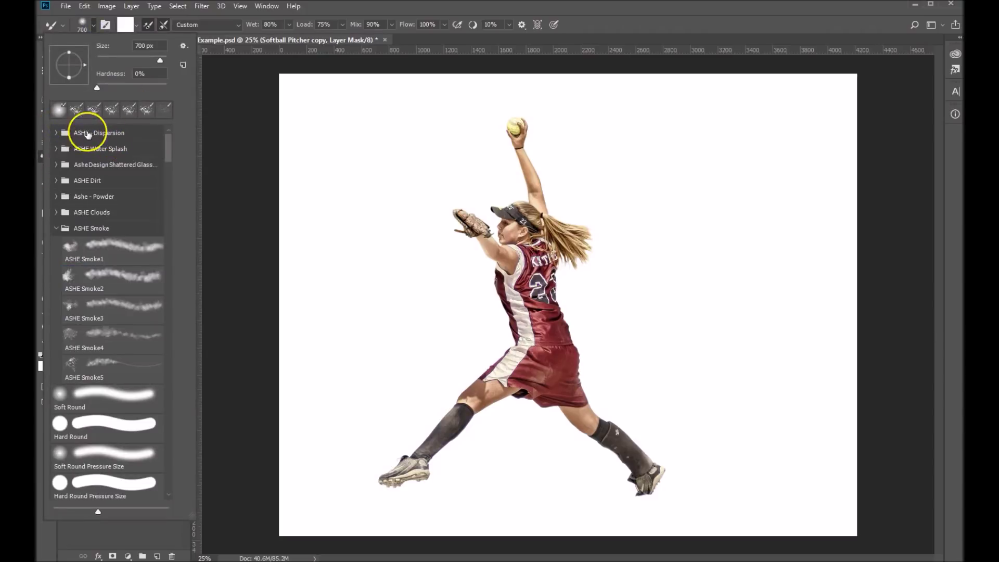
left_click(56, 134)
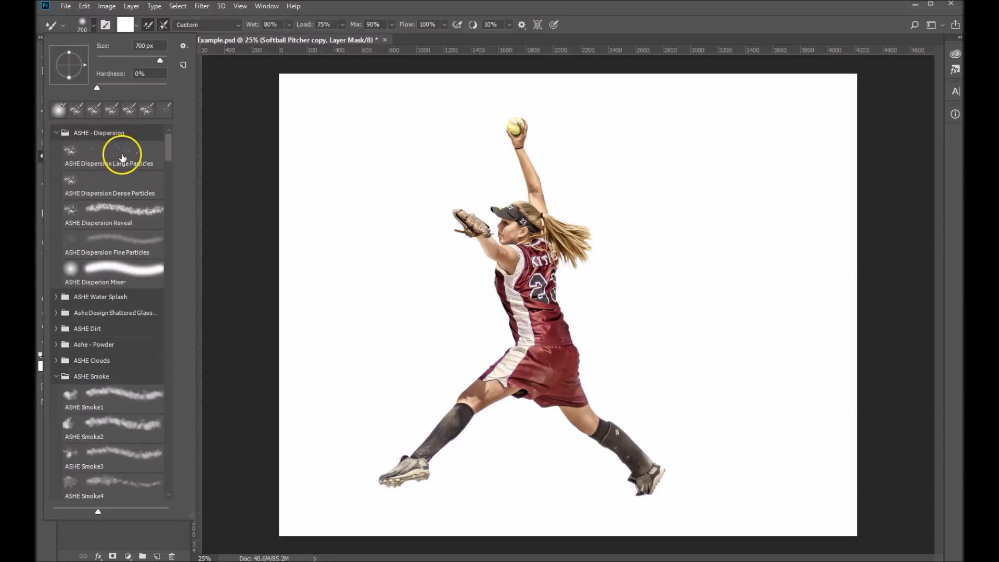
key("shift+b")
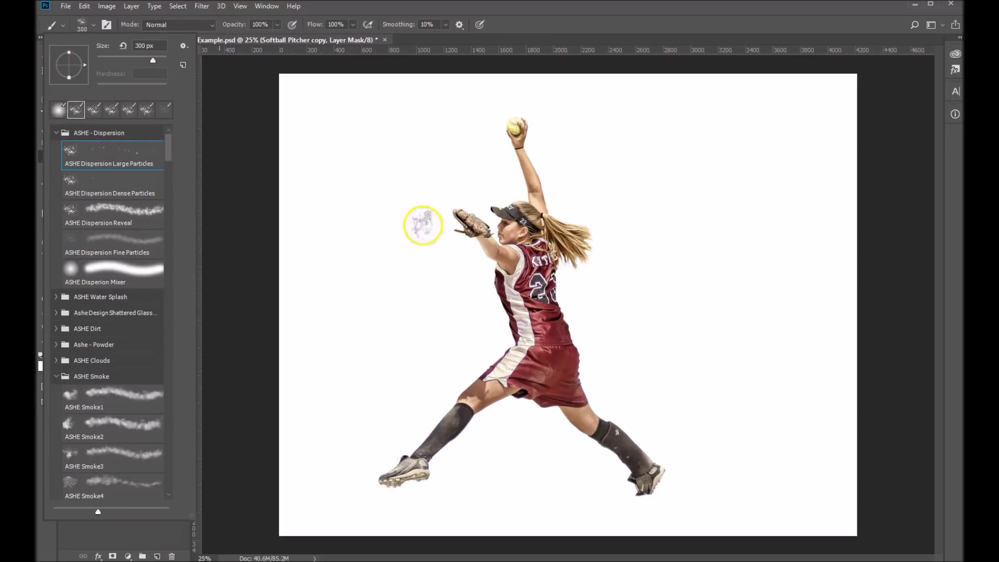
left_click(174, 531)
left_click(174, 531)
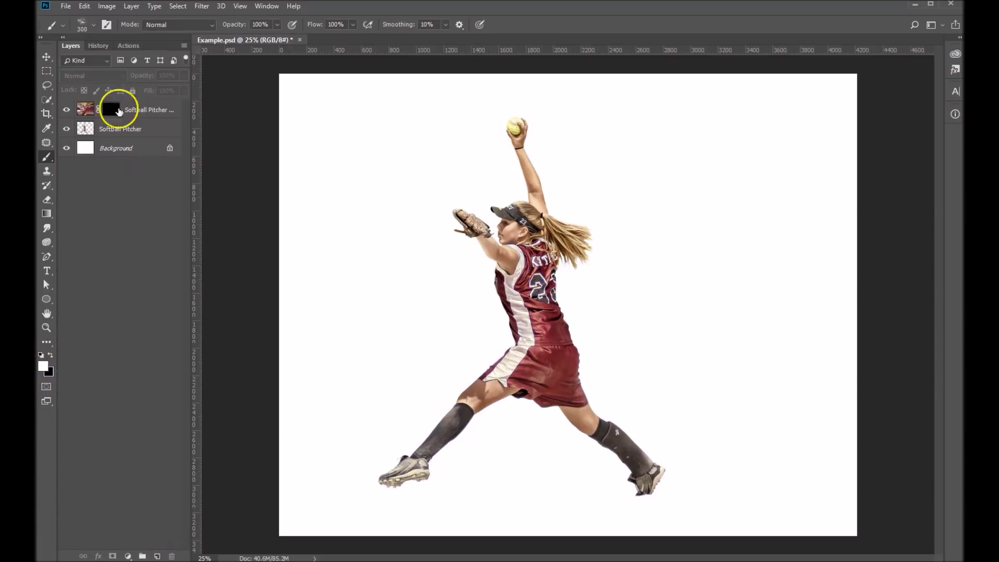
On the copy's mask, paint particles right of the pitcher, enlarging the brush to 1600 from leg to head.
left_click(110, 109)
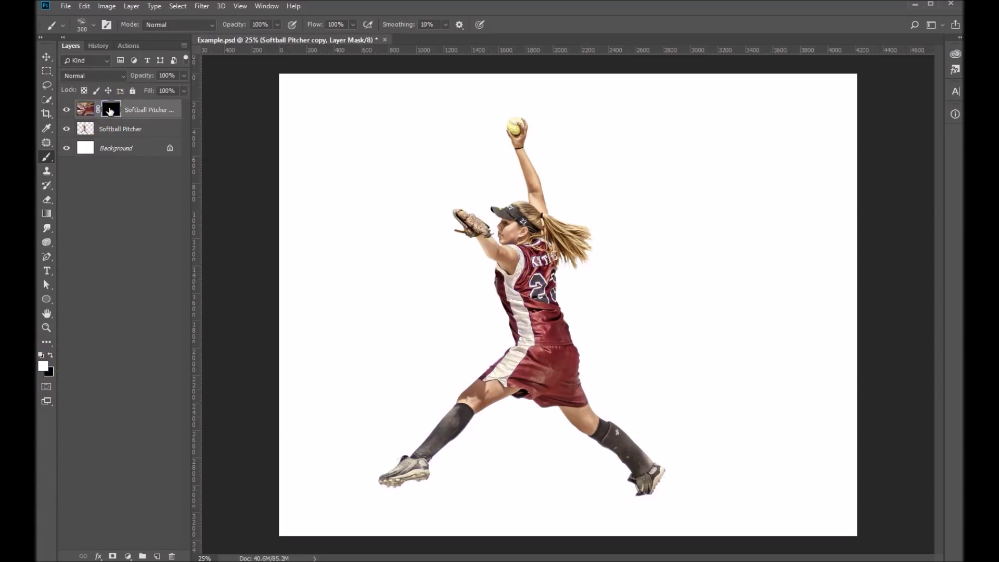
left_click(107, 102)
mouse_move(551, 139)
left_mouse_down()
mouse_move(564, 155)
mouse_move(546, 133)
mouse_move(571, 174)
mouse_move(597, 180)
mouse_move(579, 170)
mouse_move(583, 232)
mouse_move(592, 206)
mouse_move(592, 344)
mouse_move(616, 302)
mouse_move(601, 281)
mouse_move(592, 357)
mouse_move(633, 351)
mouse_move(612, 353)
mouse_move(639, 421)
mouse_move(683, 458)
mouse_move(660, 420)
mouse_move(672, 473)
mouse_move(654, 239)
mouse_move(574, 302)
mouse_move(568, 328)
mouse_move(595, 304)
mouse_move(589, 249)
mouse_move(571, 288)
mouse_move(577, 333)
mouse_move(606, 400)
mouse_move(643, 420)
mouse_move(662, 450)
mouse_move(611, 148)
mouse_move(558, 116)
mouse_move(558, 144)
mouse_move(573, 127)
mouse_move(564, 194)
mouse_move(573, 192)
mouse_move(567, 324)
mouse_move(577, 362)
mouse_move(598, 407)
mouse_move(642, 433)
mouse_move(666, 420)
mouse_move(688, 463)
mouse_move(677, 469)
mouse_move(675, 366)
mouse_move(661, 333)
left_mouse_up()
key("]")
key("]")
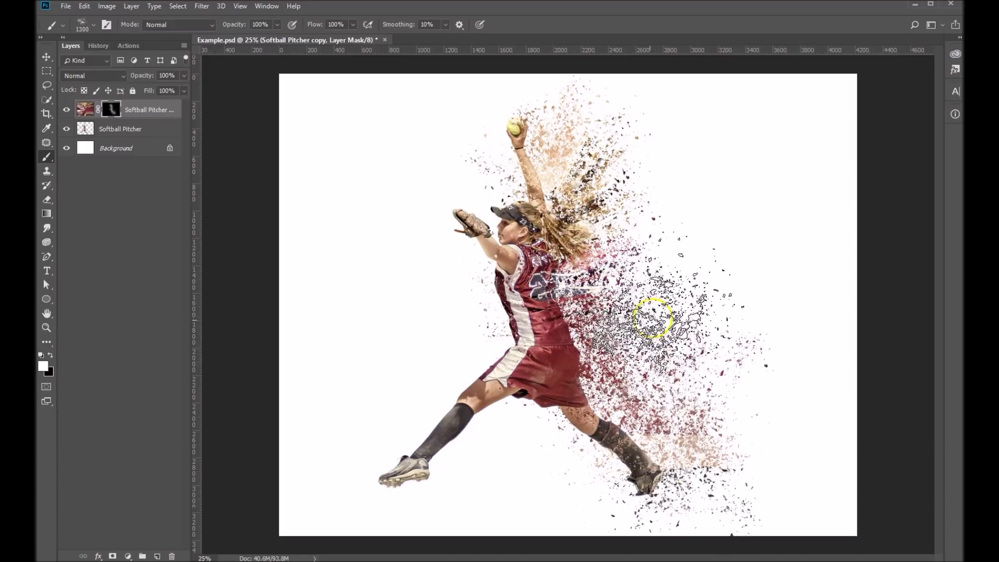
key("]")
key("]")
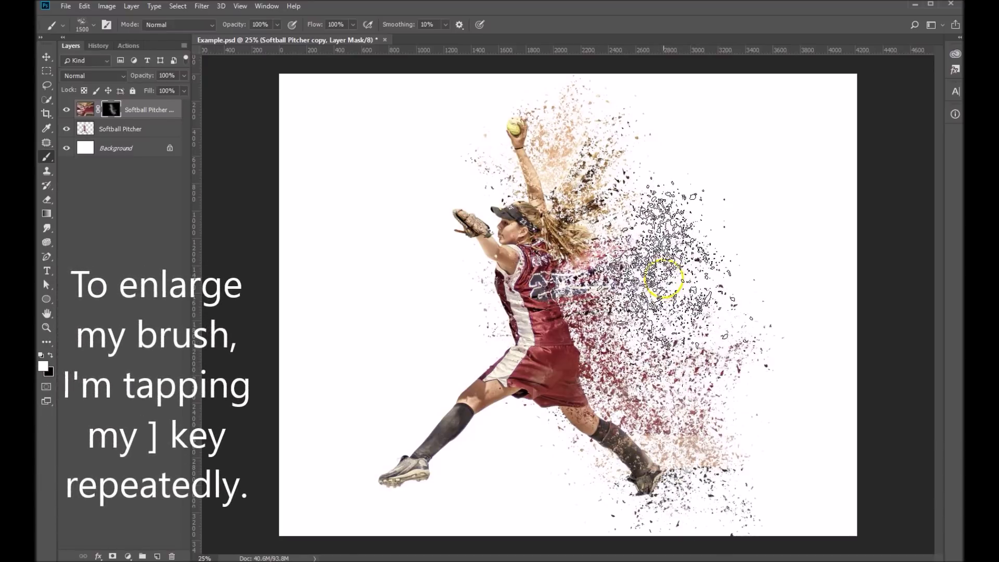
key("bracketright")
mouse_move(543, 170)
left_mouse_down()
mouse_move(602, 207)
mouse_move(635, 256)
mouse_move(685, 376)
mouse_move(671, 451)
mouse_move(591, 186)
mouse_move(558, 189)
mouse_move(700, 489)
mouse_move(800, 438)
mouse_move(728, 372)
mouse_move(655, 329)
mouse_move(596, 395)
left_mouse_up()
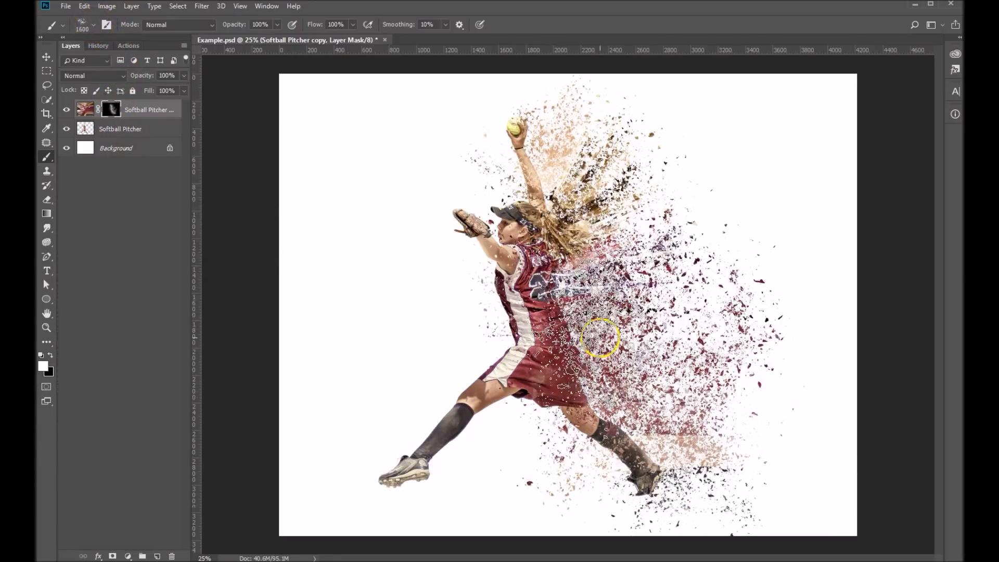
Shrink the brush to 500 and add particles over the shorts and lower leg.
key("bracketleft")
key("bracketleft")
key("bracketleft")
key("bracketleft")
key("bracketleft")
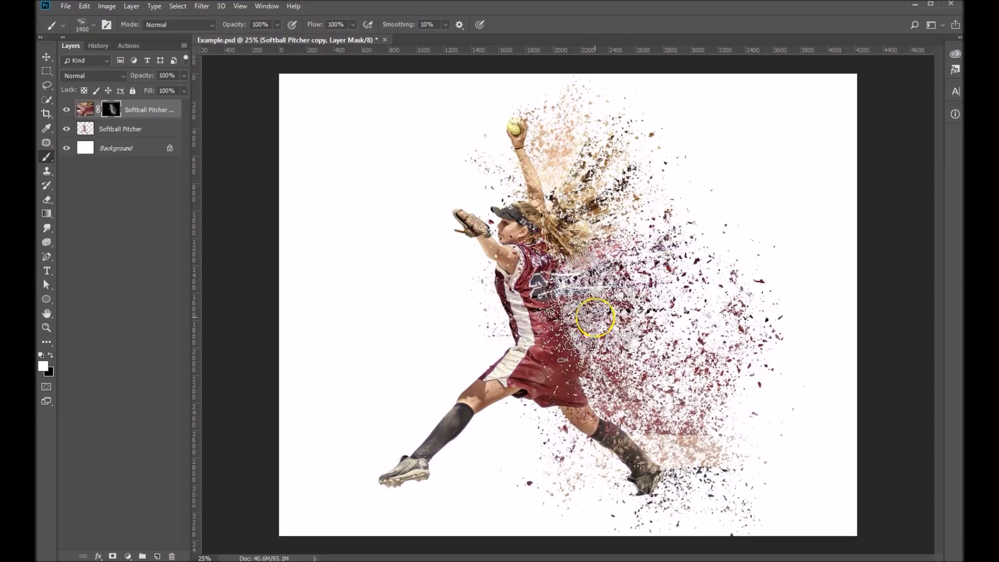
key("bracketleft")
key("bracketleft")
key("bracketleft")
key("bracketleft")
key("bracketleft")
key("bracketleft")
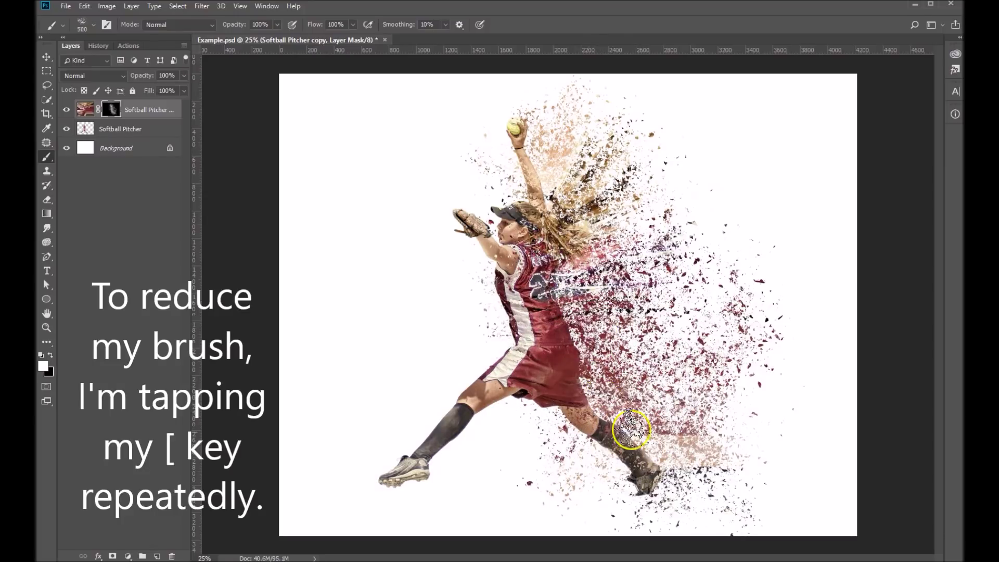
key("bracketright")
key("bracketright")
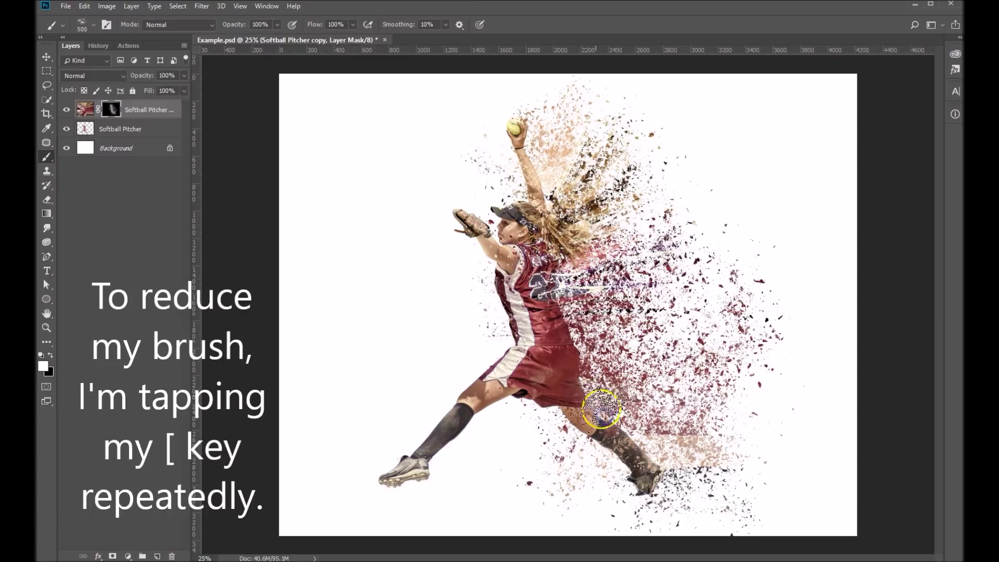
mouse_move(610, 426)
left_mouse_down()
mouse_move(575, 358)
mouse_move(567, 314)
mouse_move(585, 393)
mouse_move(627, 417)
mouse_move(655, 452)
mouse_move(589, 356)
mouse_move(560, 268)
mouse_move(655, 359)
mouse_move(640, 347)
mouse_move(638, 421)
mouse_move(659, 469)
mouse_move(591, 403)
mouse_move(539, 216)
mouse_move(580, 382)
mouse_move(653, 448)
left_mouse_up()
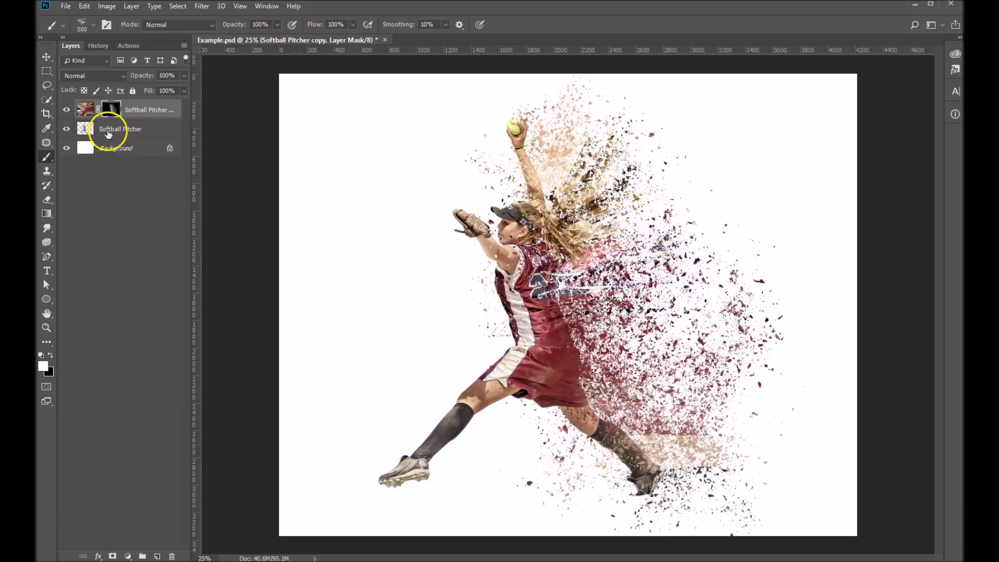
Select the original Softball Pitcher layer and set the foreground colour to black.
left_click(106, 130)
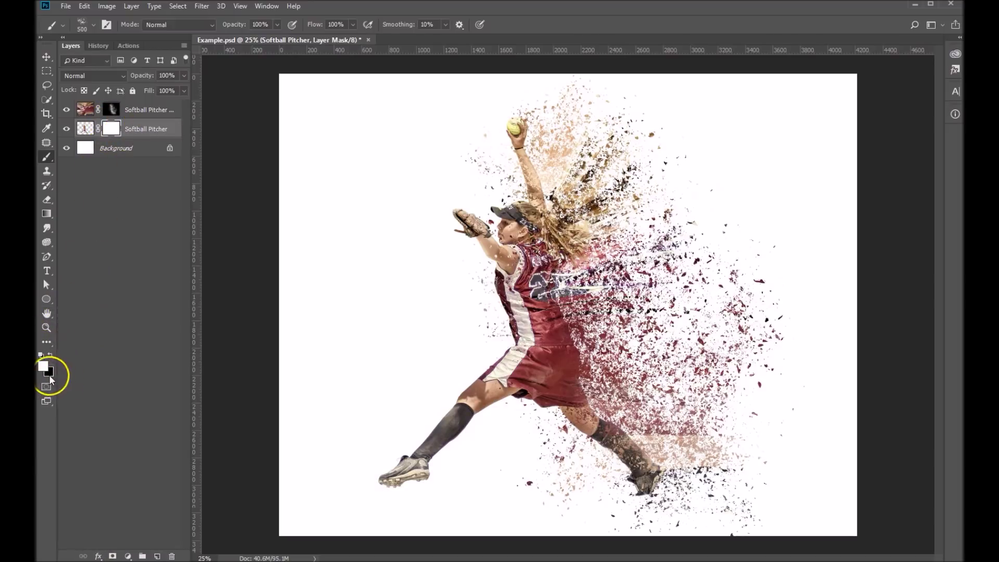
key("x")
left_click(45, 369)
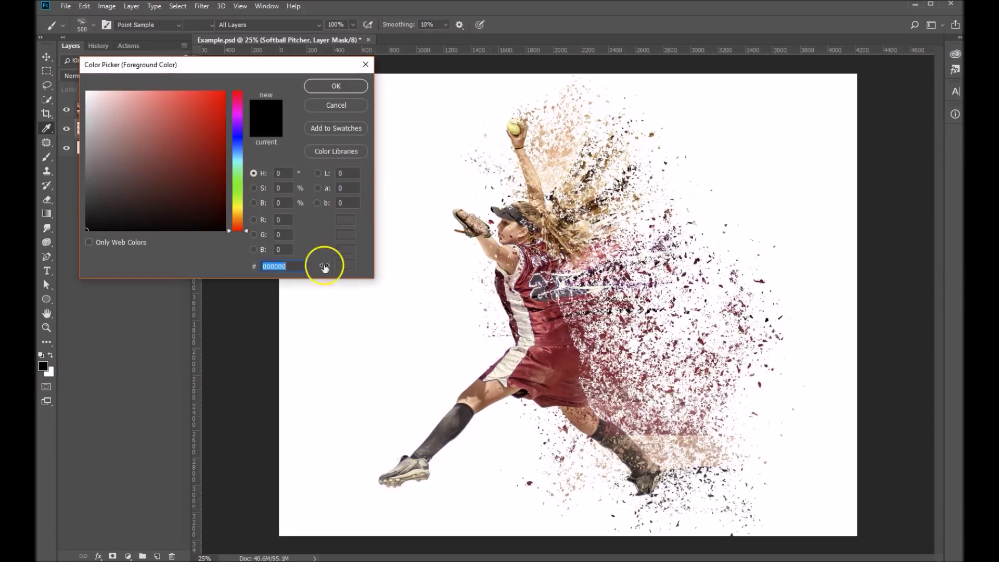
left_click(337, 84)
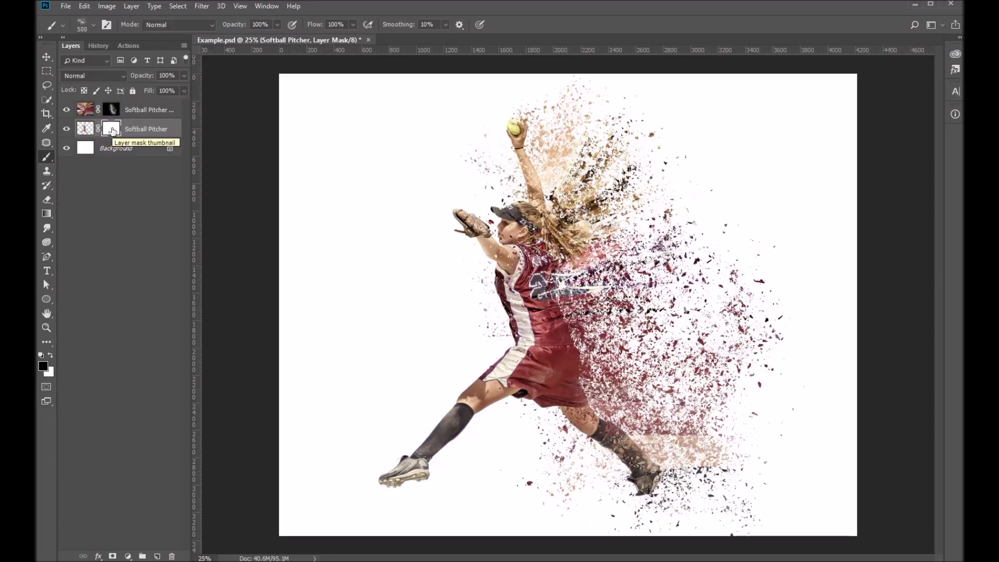
Paint the jersey hem, red jersey and part of the back calf back in at 400 px.
mouse_move(541, 330)
left_mouse_down()
mouse_move(584, 339)
mouse_move(582, 364)
mouse_move(579, 320)
left_mouse_up()
mouse_move(586, 376)
left_mouse_down()
mouse_move(592, 401)
mouse_move(560, 292)
mouse_move(566, 325)
mouse_move(535, 287)
mouse_move(558, 357)
mouse_move(570, 289)
mouse_move(573, 355)
mouse_move(560, 275)
mouse_move(561, 293)
mouse_move(572, 262)
mouse_move(592, 408)
mouse_move(614, 416)
mouse_move(592, 398)
mouse_move(653, 454)
mouse_move(573, 385)
mouse_move(655, 458)
left_mouse_up()
key("bracketright")
key("bracketright")
key("bracketleft")
key("bracketleft")
mouse_move(595, 388)
left_mouse_down()
mouse_move(601, 413)
mouse_move(578, 352)
mouse_move(595, 421)
mouse_move(579, 361)
mouse_move(598, 379)
left_mouse_up()
Restore the dissolved hair down to the shoulder, plus the leg, shorts and jersey.
left_click_drag(551, 210, 561, 248)
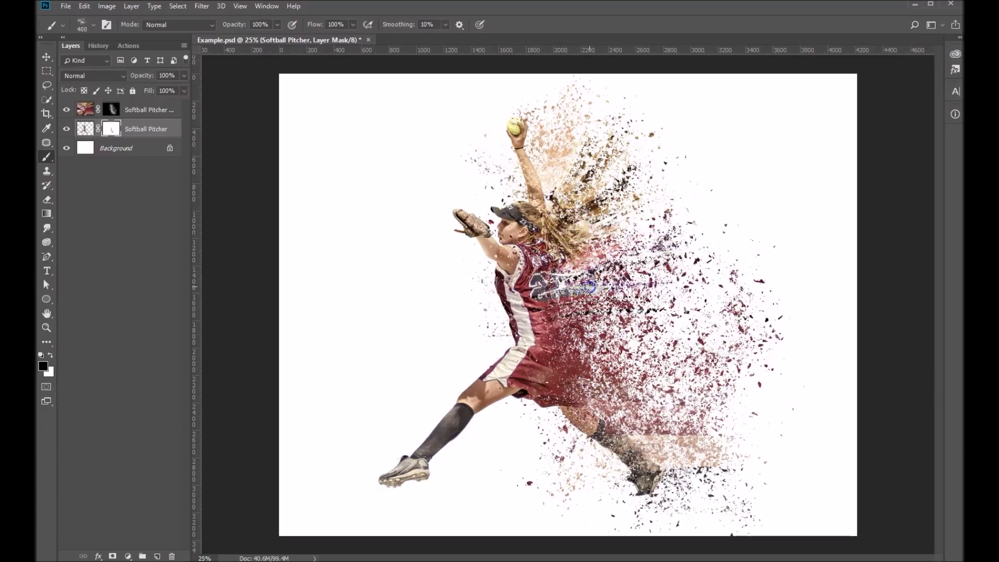
mouse_move(554, 194)
left_mouse_down()
mouse_move(564, 227)
mouse_move(553, 185)
mouse_move(555, 209)
mouse_move(538, 179)
mouse_move(552, 217)
mouse_move(558, 178)
mouse_move(568, 225)
mouse_move(574, 196)
left_mouse_up()
left_click_drag(576, 235, 556, 266)
left_click_drag(577, 329, 593, 394)
mouse_move(662, 473)
left_mouse_down()
mouse_move(628, 401)
mouse_move(596, 383)
mouse_move(652, 444)
mouse_move(597, 366)
mouse_move(533, 189)
mouse_move(549, 193)
mouse_move(640, 404)
mouse_move(776, 366)
mouse_move(715, 318)
mouse_move(196, 178)
mouse_move(453, 140)
mouse_move(238, 111)
left_mouse_up()
On the copy's mask, stamp large particles right of the pitcher with a 1300 px brush.
left_click(135, 111)
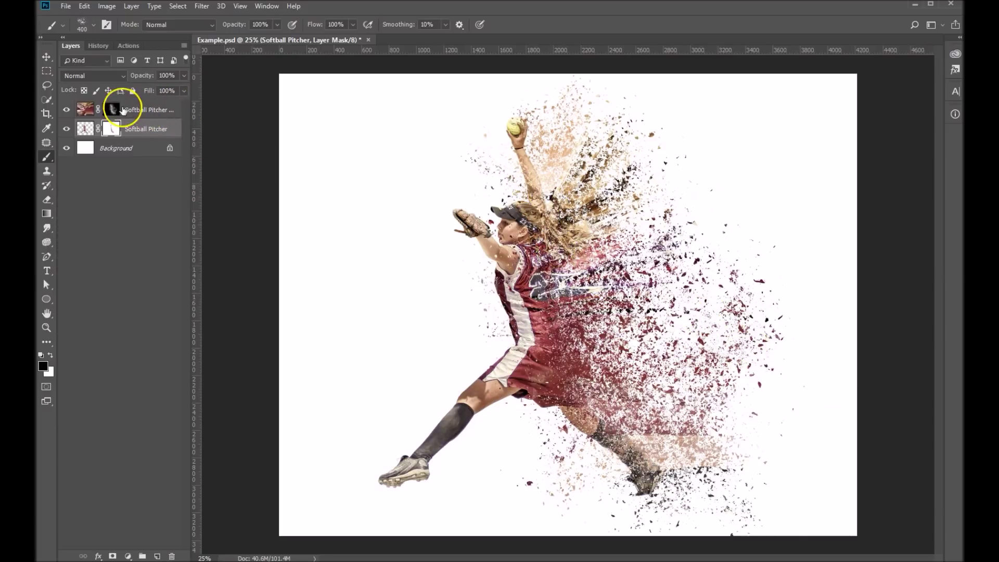
mouse_move(680, 237)
left_mouse_down()
mouse_move(610, 149)
mouse_move(677, 206)
mouse_move(701, 249)
mouse_move(595, 152)
left_mouse_up()
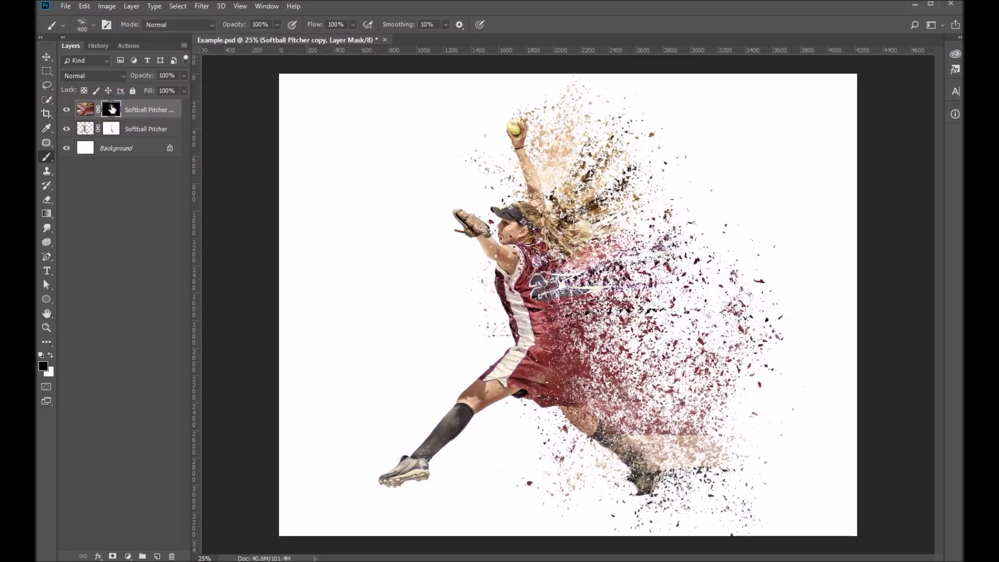
left_click(94, 24)
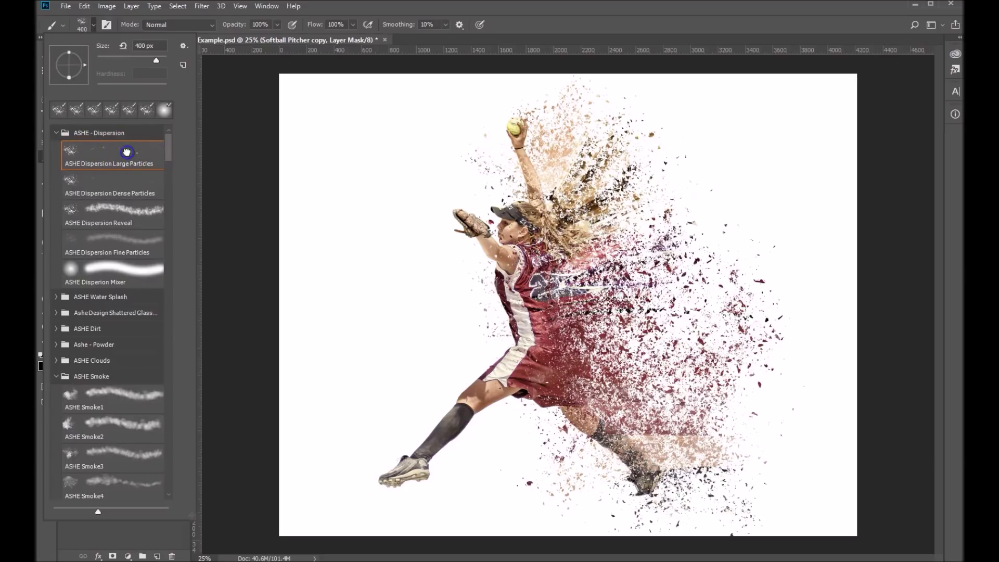
left_click(681, 225)
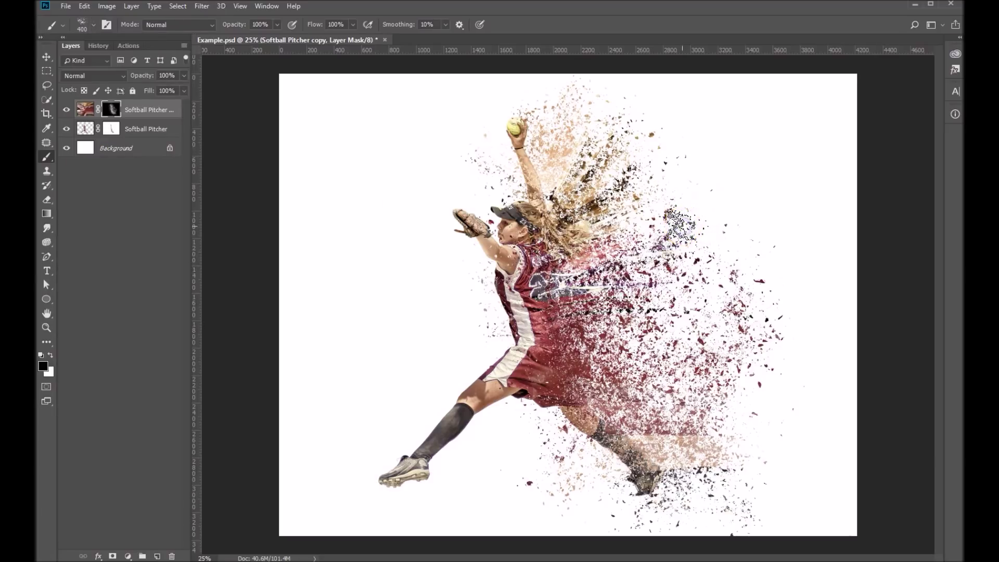
key("bracketright")
key("bracketright")
key("bracketright")
key("bracketright")
key("bracketright")
key("bracketright")
key("bracketright")
key("bracketright")
key("bracketright")
key("bracketright")
key("bracketright")
key("bracketright")
key("bracketright")
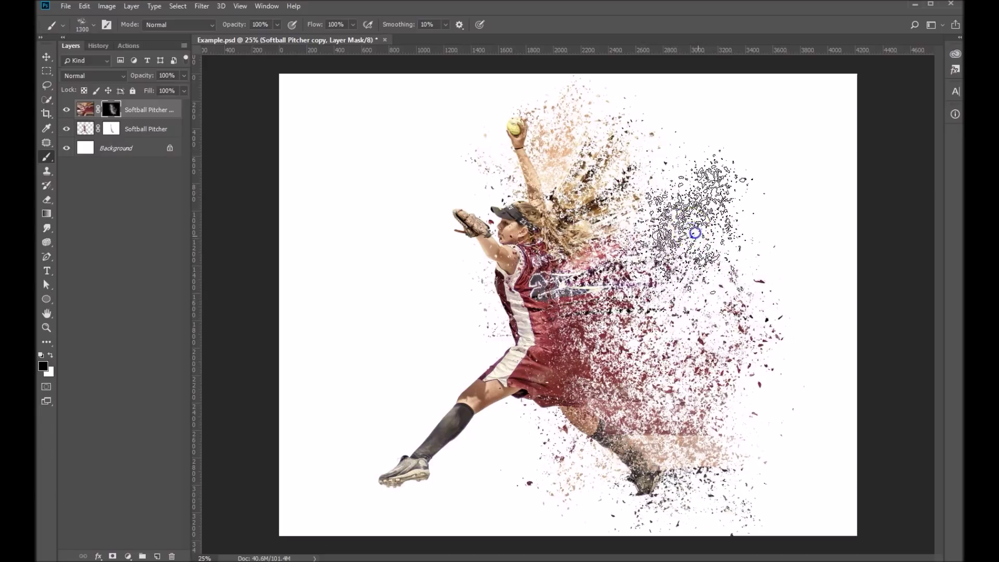
left_click_drag(687, 166, 671, 239)
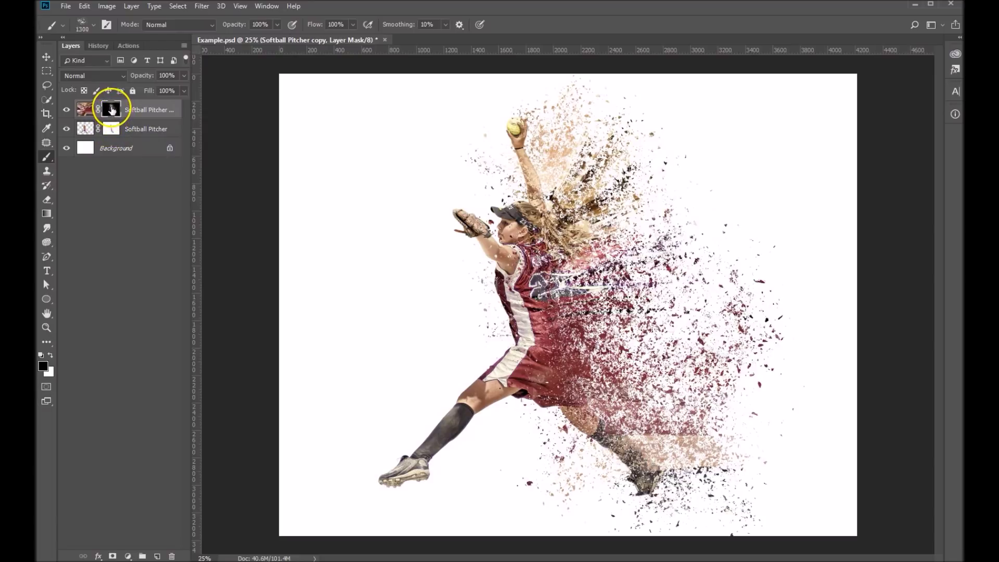
left_click(79, 260)
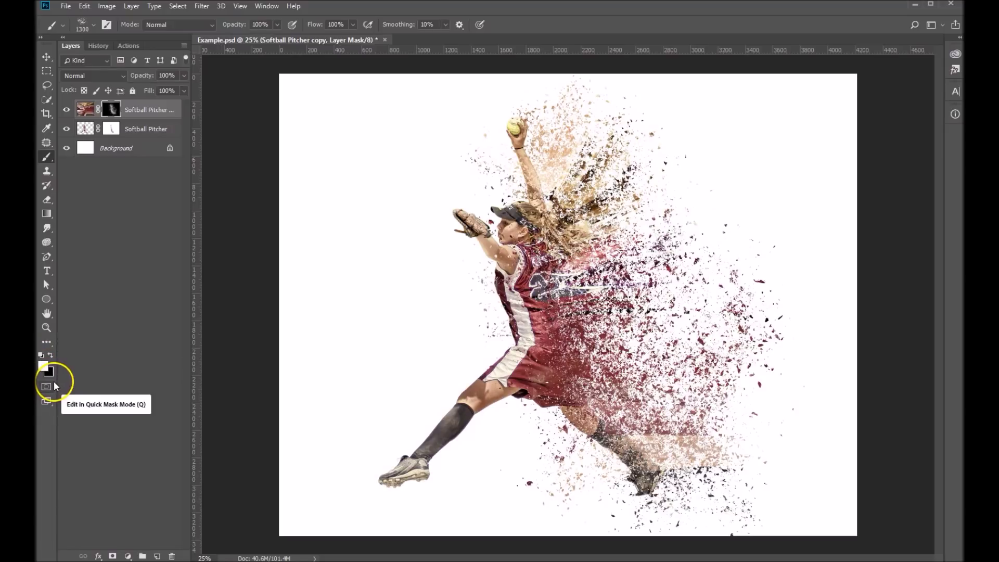
Paint more white particles beside the hair and torso and toward the lower right.
mouse_move(634, 291)
left_mouse_down()
mouse_move(676, 219)
mouse_move(655, 156)
mouse_move(718, 312)
mouse_move(651, 206)
mouse_move(671, 281)
mouse_move(624, 198)
mouse_move(620, 155)
mouse_move(645, 197)
mouse_move(587, 143)
mouse_move(676, 234)
mouse_move(668, 259)
left_mouse_up()
mouse_move(695, 325)
left_mouse_down()
mouse_move(717, 303)
mouse_move(699, 355)
mouse_move(730, 381)
mouse_move(764, 364)
left_mouse_up()
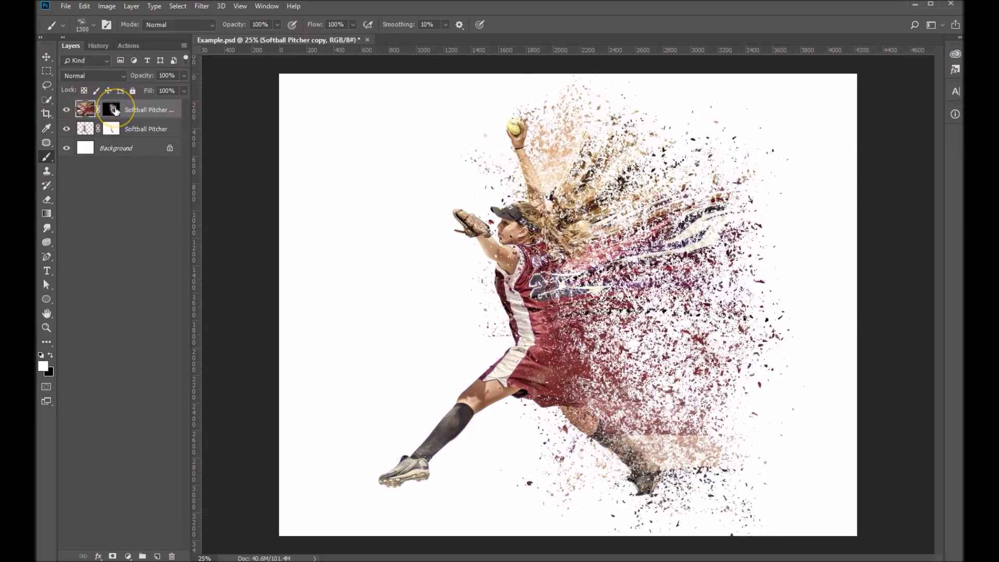
On the copy's pixels, smear hair and particles with the ASHE Disperion Mixer brush at 1200 px.
left_click(84, 109)
left_click(92, 24)
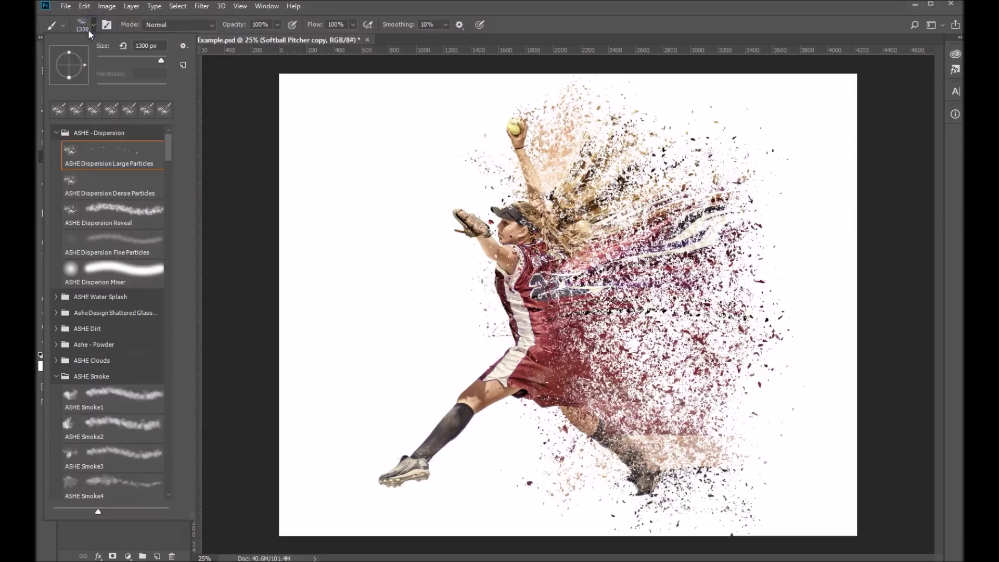
left_click(103, 268)
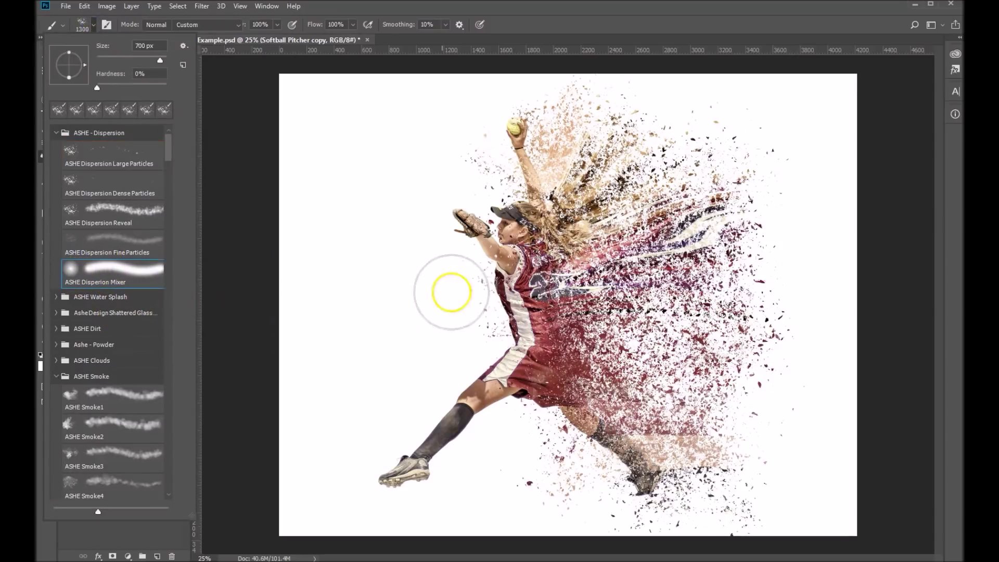
key("bracketright")
left_click(607, 201)
key("bracketright")
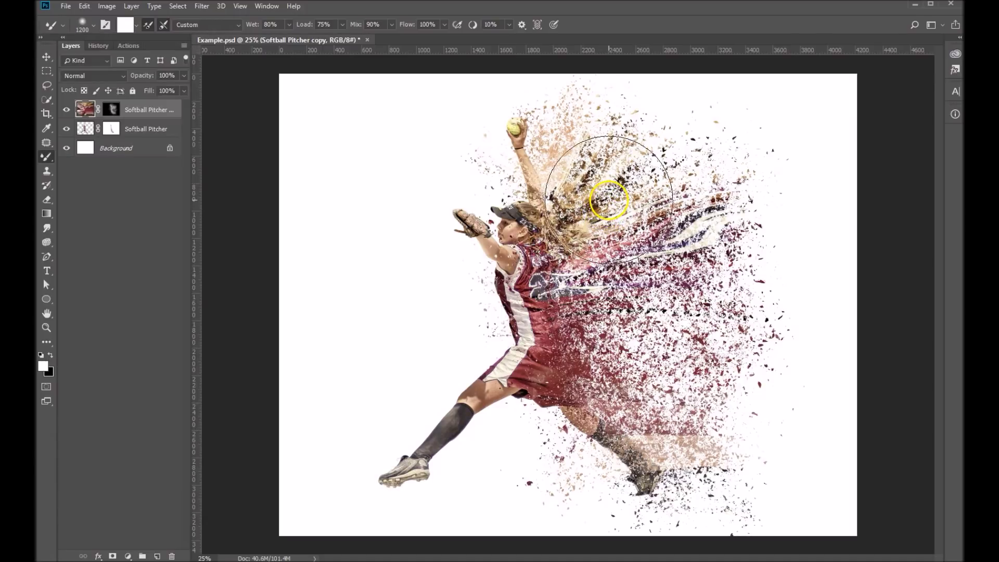
mouse_move(584, 187)
left_mouse_down()
mouse_move(600, 203)
mouse_move(587, 165)
mouse_move(686, 215)
mouse_move(647, 197)
mouse_move(634, 209)
mouse_move(651, 197)
mouse_move(670, 211)
mouse_move(577, 283)
mouse_move(646, 266)
mouse_move(686, 216)
mouse_move(693, 240)
mouse_move(703, 216)
mouse_move(656, 254)
mouse_move(710, 216)
mouse_move(712, 231)
mouse_move(714, 183)
mouse_move(720, 289)
mouse_move(677, 297)
mouse_move(632, 286)
mouse_move(599, 301)
mouse_move(639, 344)
mouse_move(602, 302)
mouse_move(653, 333)
mouse_move(672, 361)
mouse_move(684, 327)
mouse_move(708, 324)
mouse_move(731, 266)
mouse_move(728, 308)
mouse_move(741, 320)
mouse_move(730, 306)
mouse_move(752, 234)
mouse_move(772, 297)
mouse_move(638, 406)
mouse_move(655, 419)
mouse_move(681, 482)
mouse_move(735, 483)
mouse_move(618, 368)
mouse_move(707, 473)
mouse_move(627, 212)
mouse_move(725, 457)
mouse_move(588, 132)
mouse_move(593, 249)
mouse_move(523, 322)
mouse_move(556, 299)
mouse_move(615, 397)
mouse_move(596, 396)
mouse_move(686, 396)
mouse_move(595, 212)
mouse_move(735, 267)
mouse_move(631, 316)
mouse_move(551, 297)
left_mouse_up()
Zoom to 50% on the pitcher's legs and target the Softball Pitcher copy layer mask.
left_click(542, 288, "ctrl")
left_click(535, 282, "ctrl")
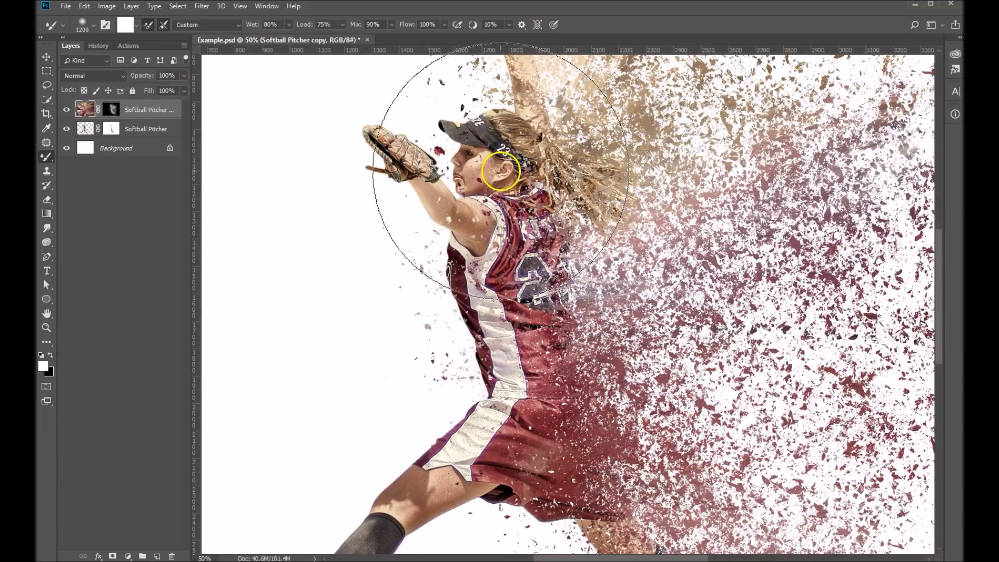
left_click_drag(583, 321, 512, 161)
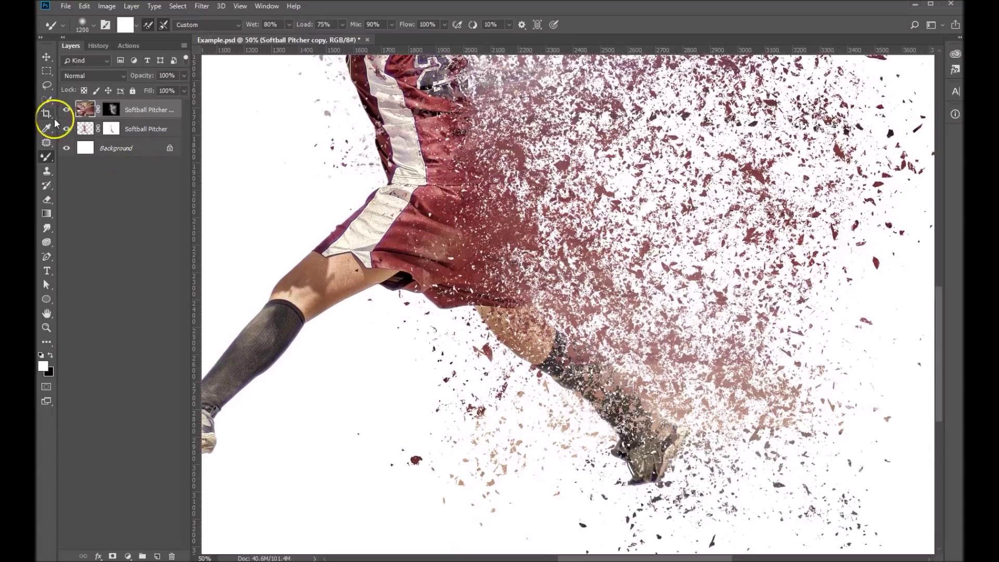
left_click(112, 111)
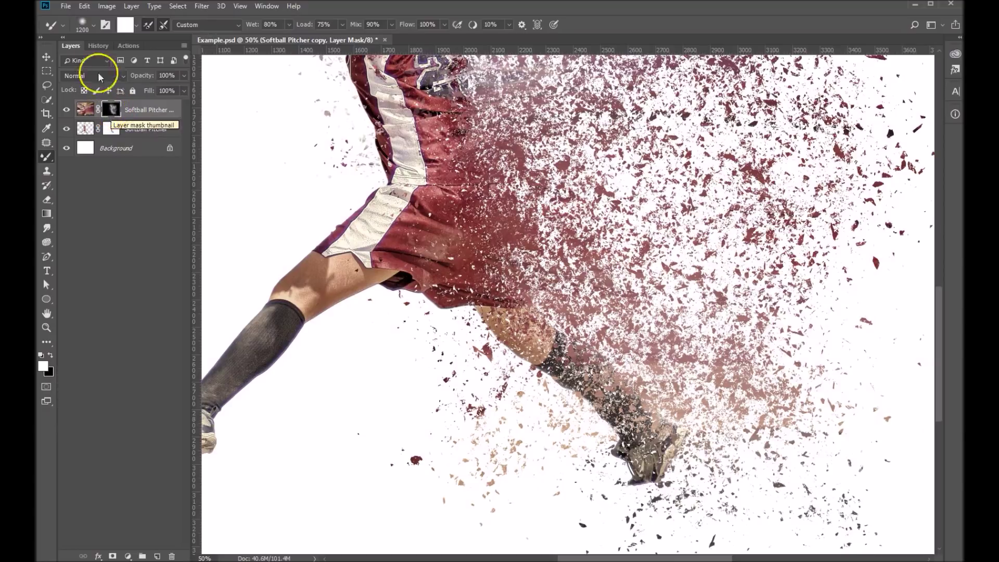
Paint the back lower leg on the copy mask with a 200 px ASHE Dispersion Reveal brush.
left_click(93, 25)
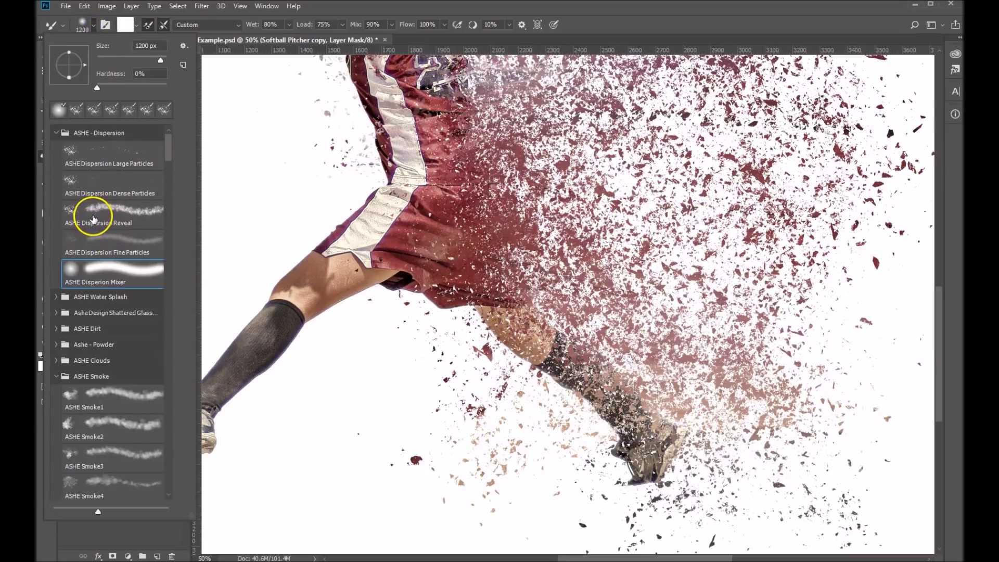
left_click(91, 216)
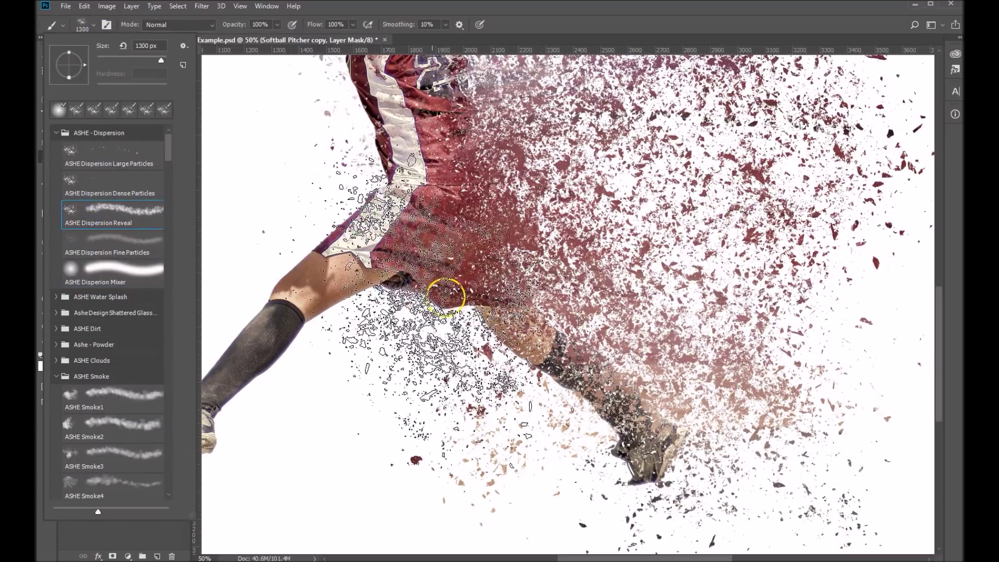
left_click(536, 270)
key("bracketleft")
key("bracketleft")
key("bracketleft")
key("bracketleft")
key("bracketleft")
key("bracketleft")
key("bracketleft")
key("bracketleft")
key("bracketleft")
key("bracketleft")
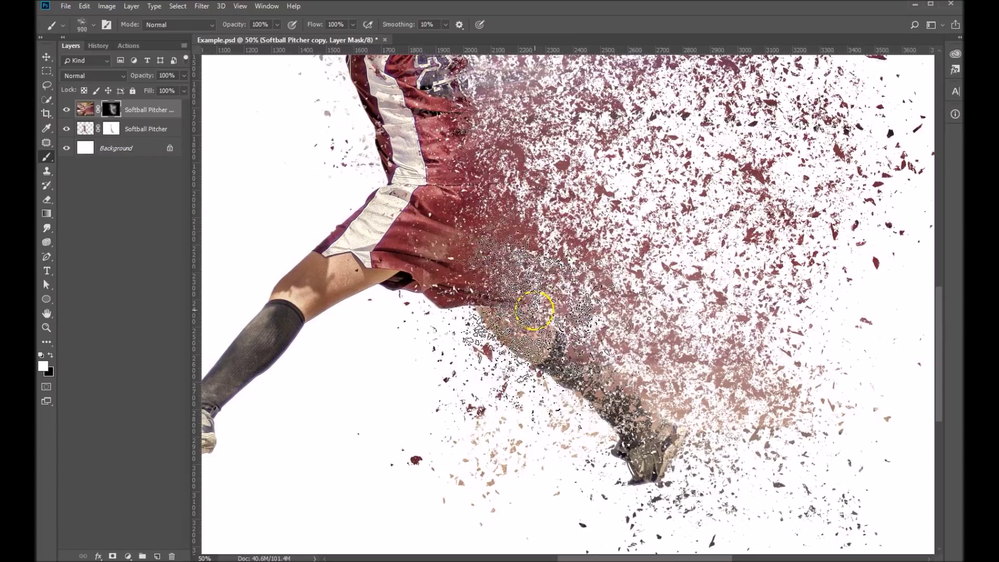
mouse_move(551, 354)
left_mouse_down()
mouse_move(597, 379)
mouse_move(517, 323)
mouse_move(539, 361)
left_mouse_up()
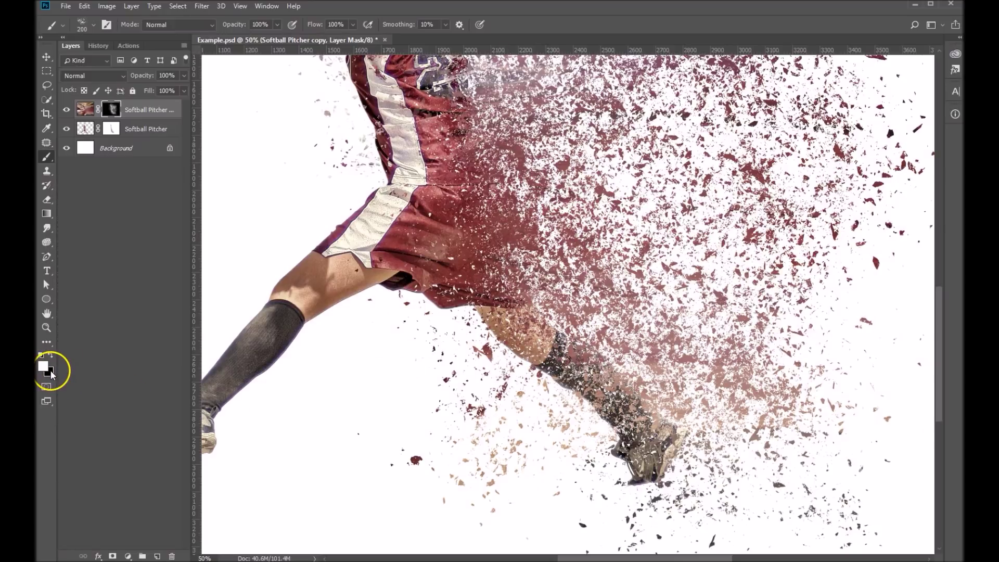
Paint with black on the mask from the back knee down the sock to make it solid.
key("x")
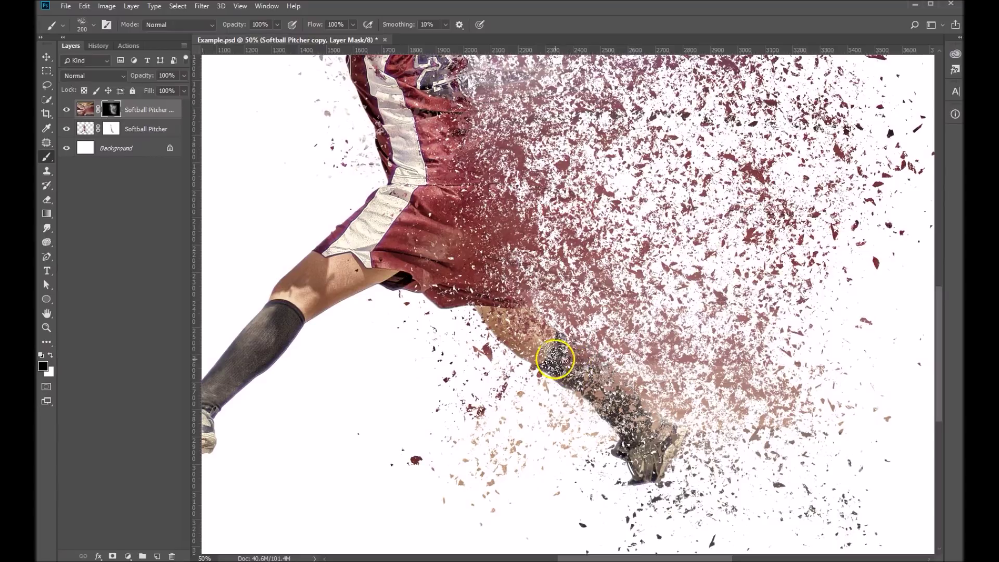
mouse_move(541, 364)
left_mouse_down()
mouse_move(553, 346)
mouse_move(591, 380)
mouse_move(581, 384)
mouse_move(500, 290)
mouse_move(507, 311)
left_mouse_up()
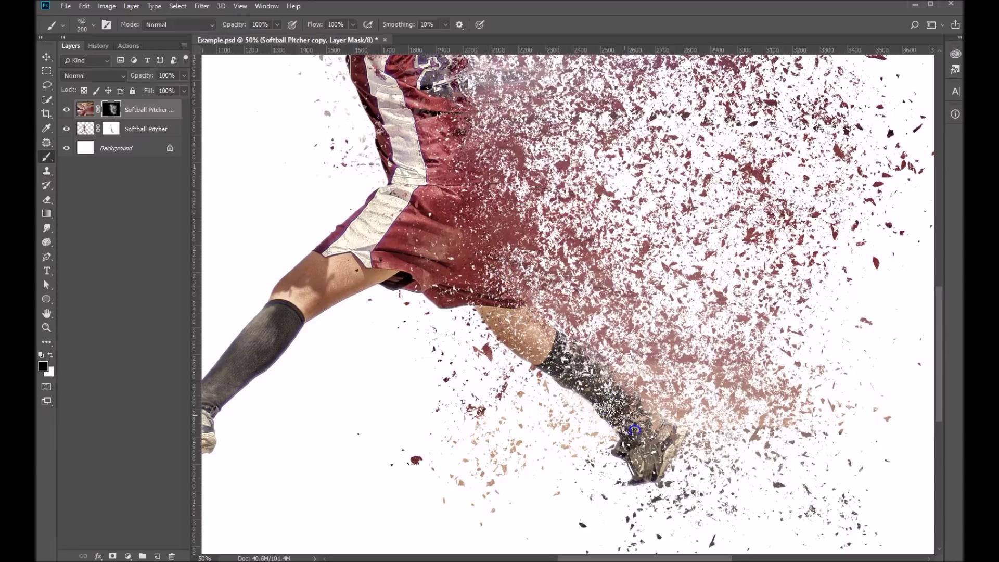
mouse_move(634, 433)
left_mouse_down()
mouse_move(547, 340)
mouse_move(637, 426)
mouse_move(642, 447)
mouse_move(612, 387)
mouse_move(641, 376)
mouse_move(665, 416)
mouse_move(571, 343)
left_mouse_up()
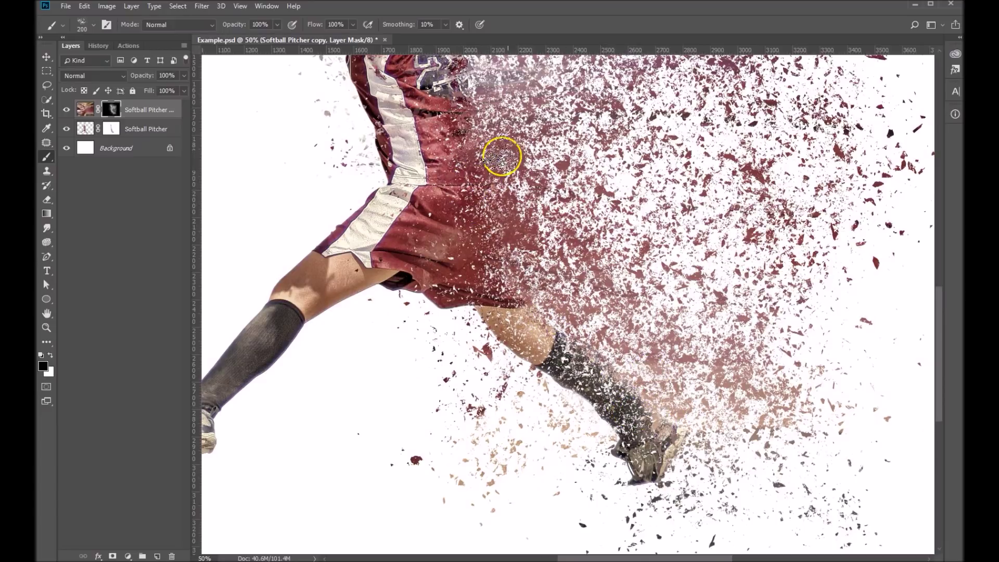
scroll(446, 145, "up", 10)
scroll(528, 349, "up", 2)
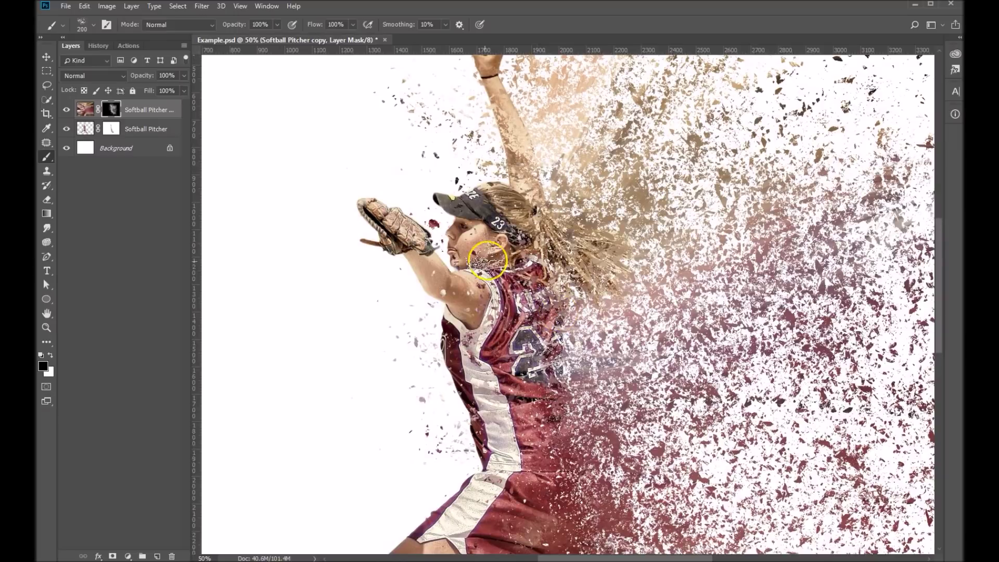